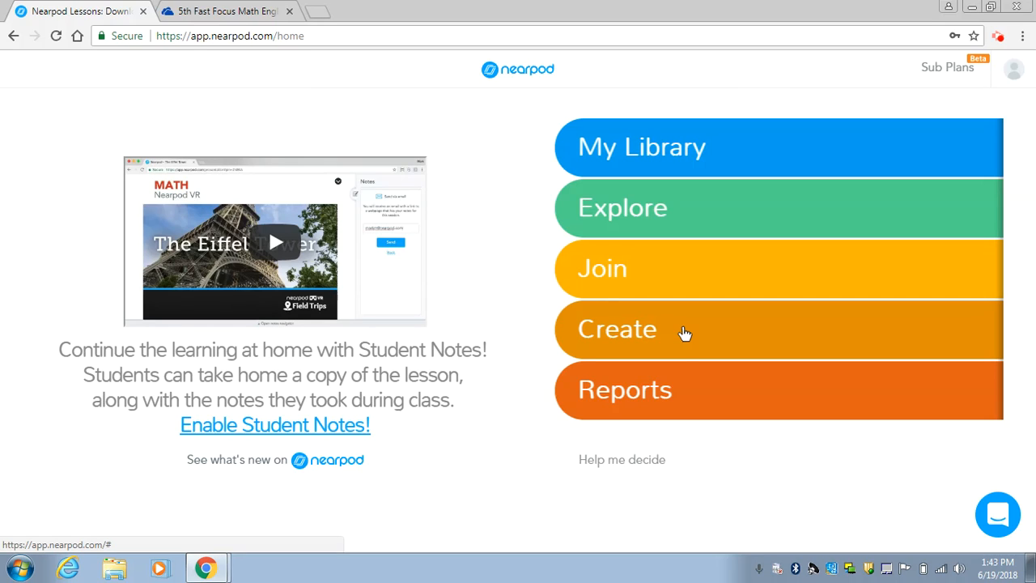
Create a new lesson and open the choices for adding its first slide
click(626, 338)
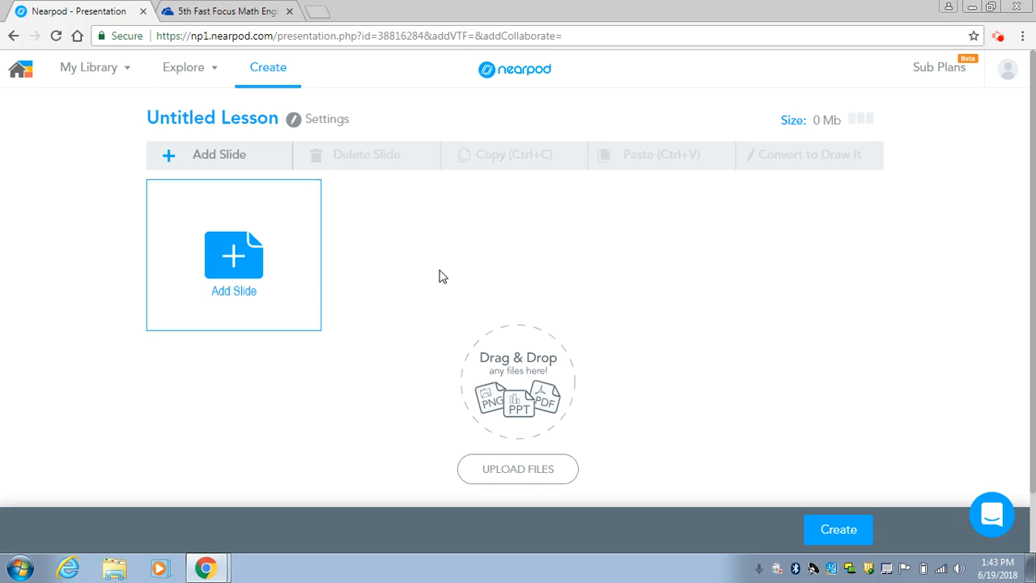
click(233, 254)
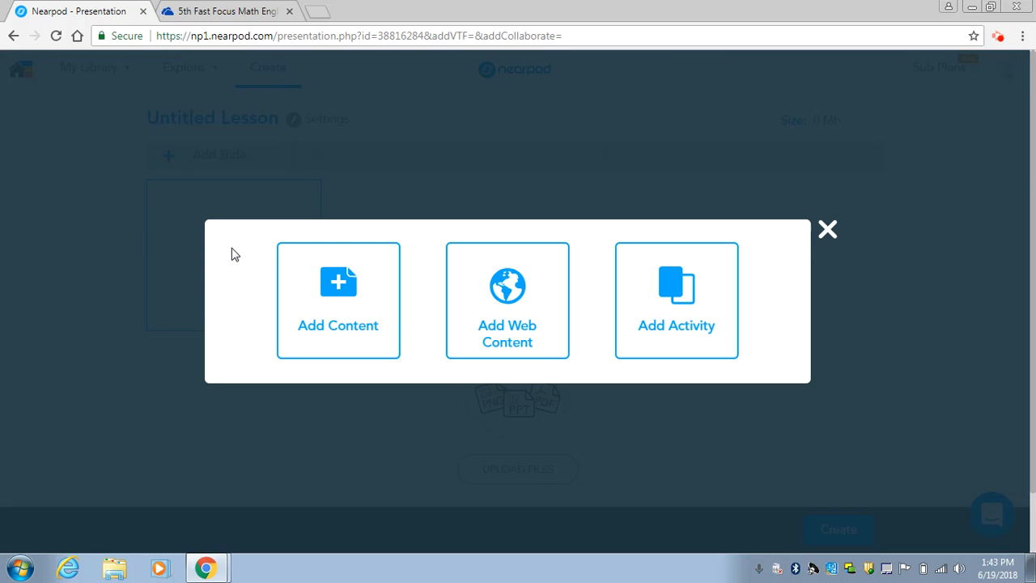
Examine the available content types, the web content form and the activity types that a lesson can include
click(335, 293)
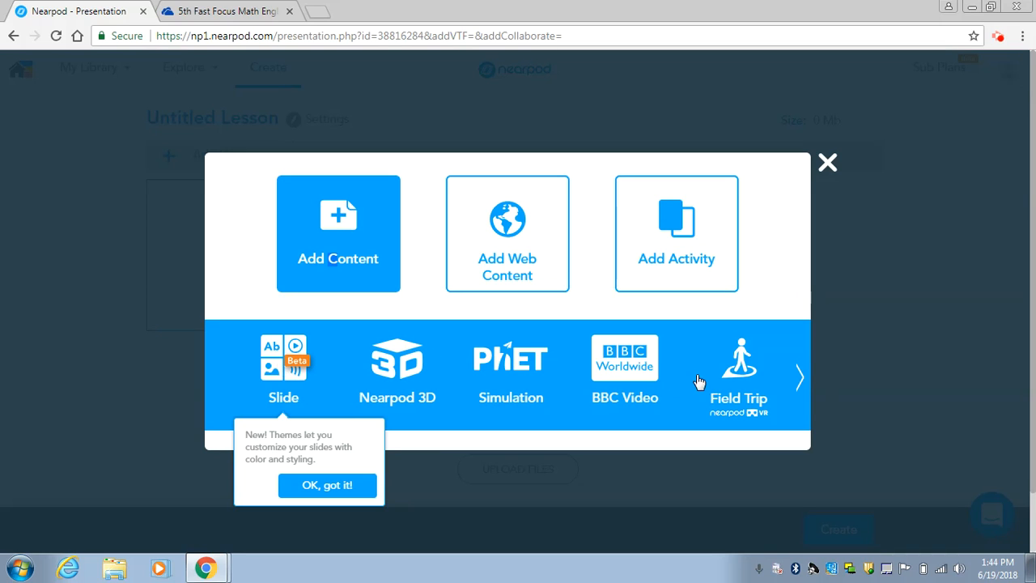
click(801, 378)
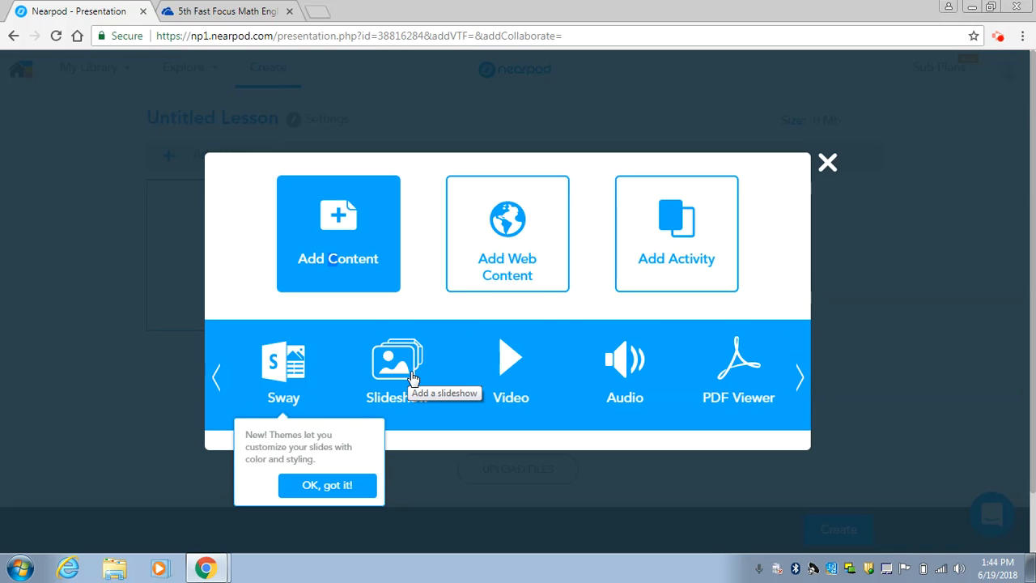
click(340, 488)
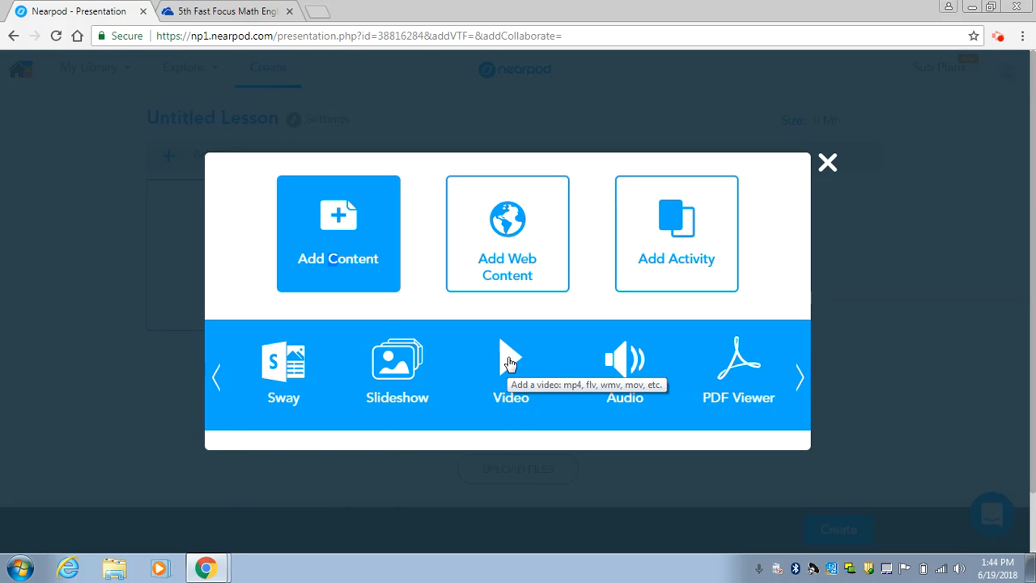
click(797, 378)
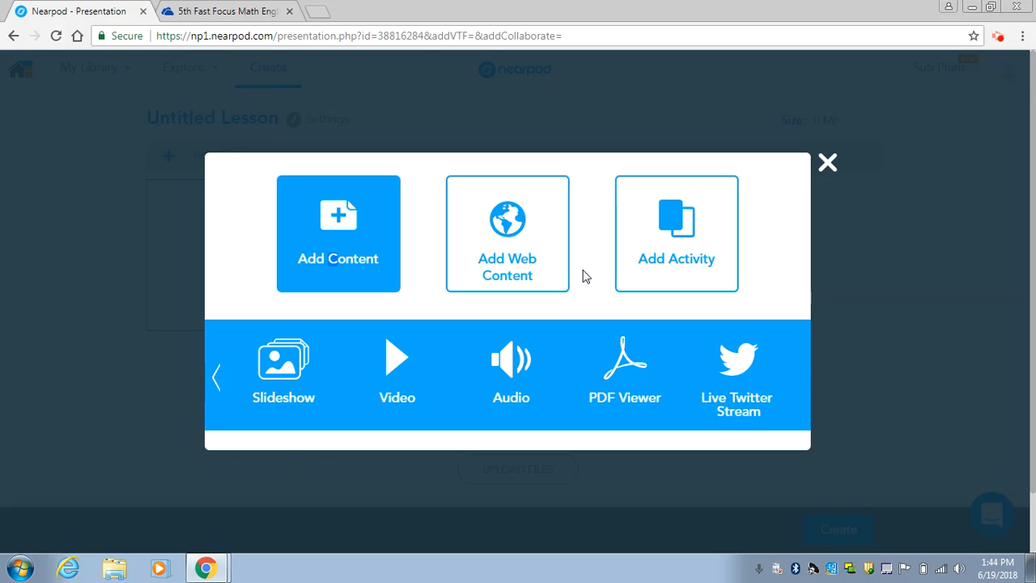
click(502, 240)
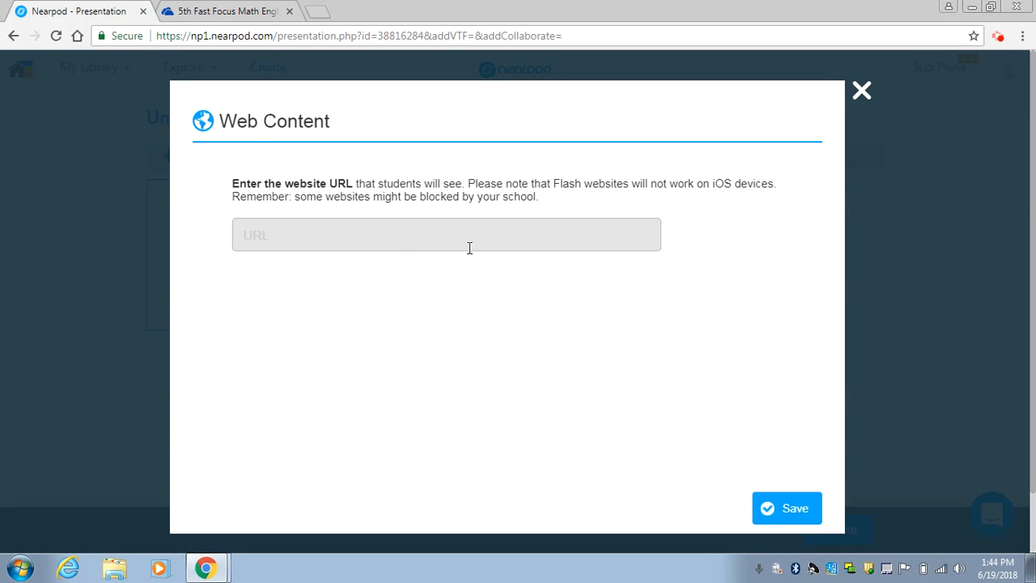
click(865, 96)
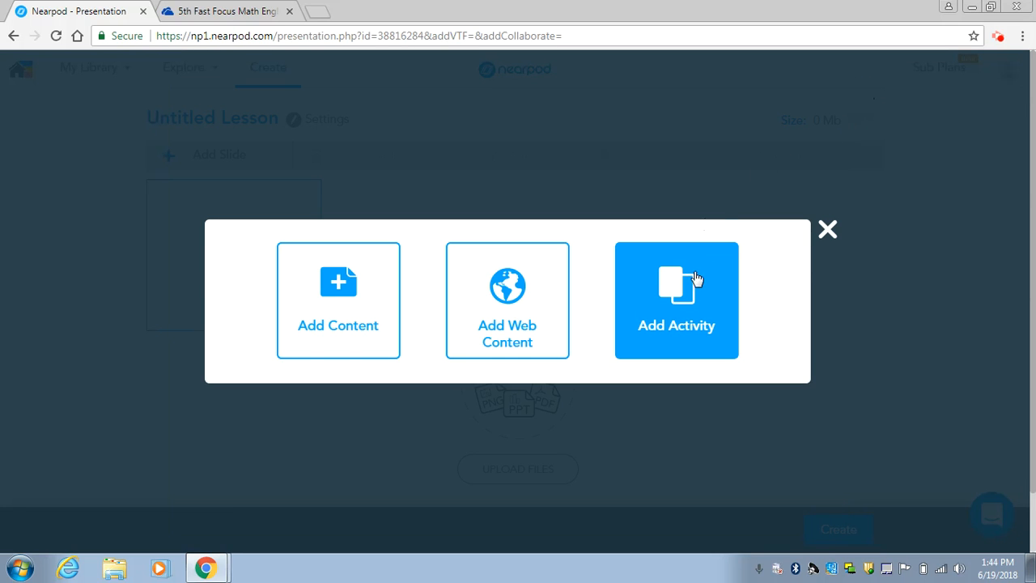
click(684, 296)
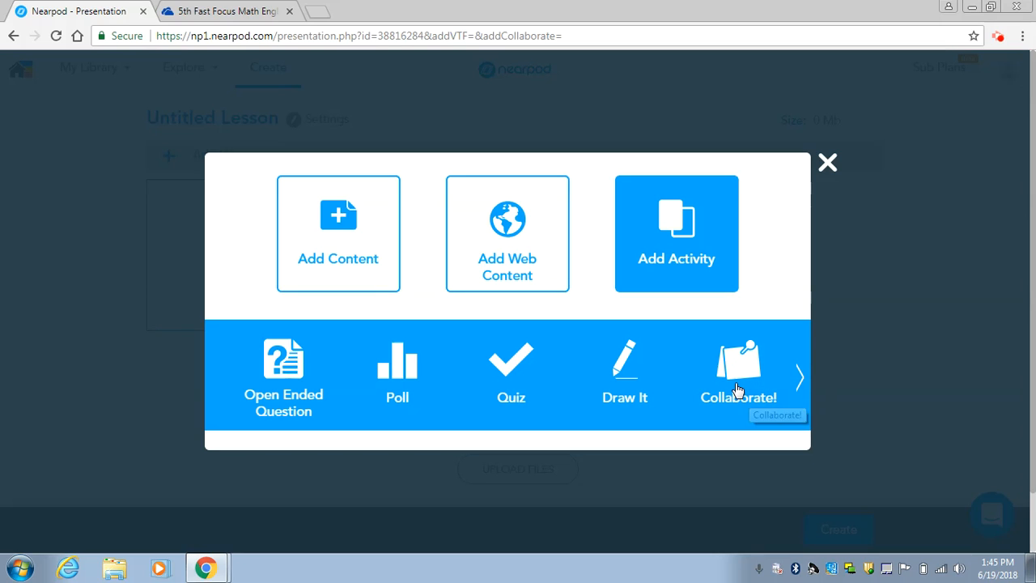
click(799, 387)
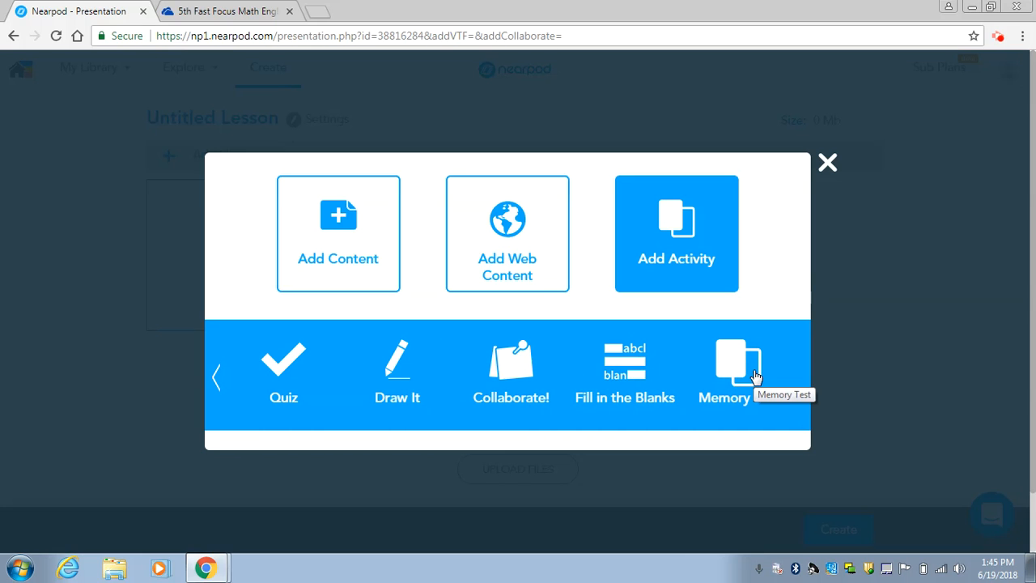
Add a Slide content item to the lesson and apply the blue patterned theme with white text
click(329, 258)
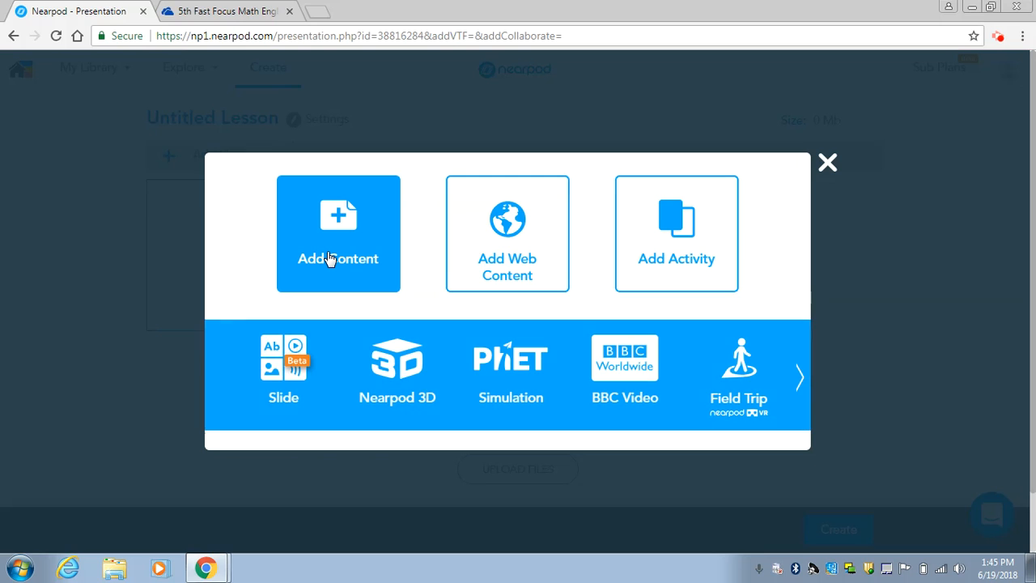
click(285, 364)
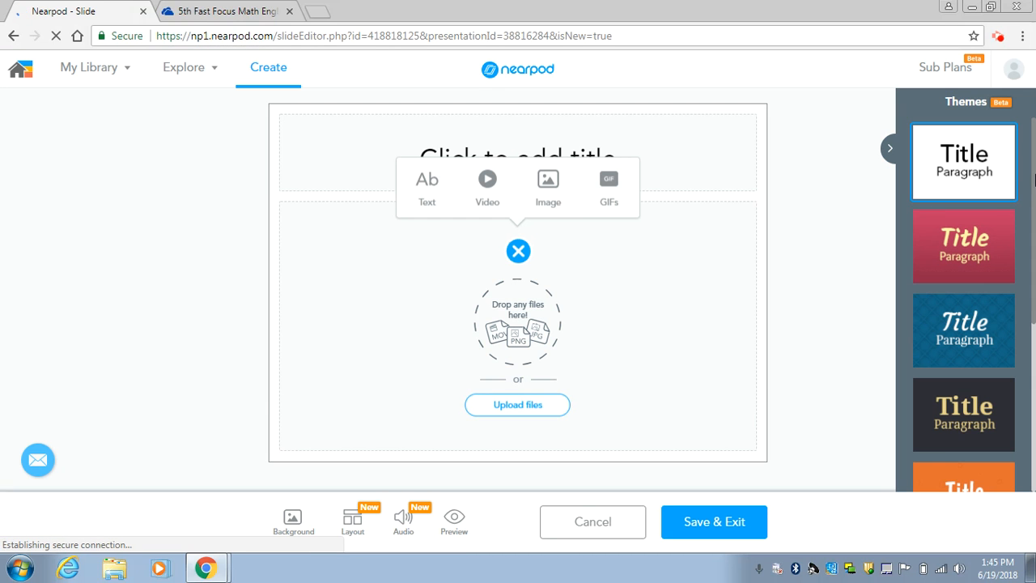
scroll(961, 234, down, 4)
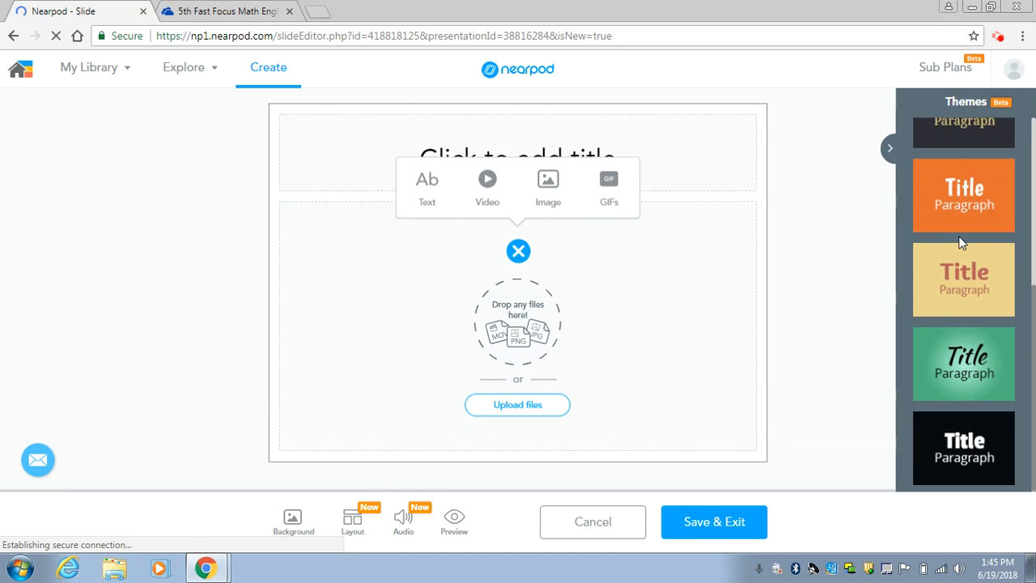
scroll(974, 421, up, 3)
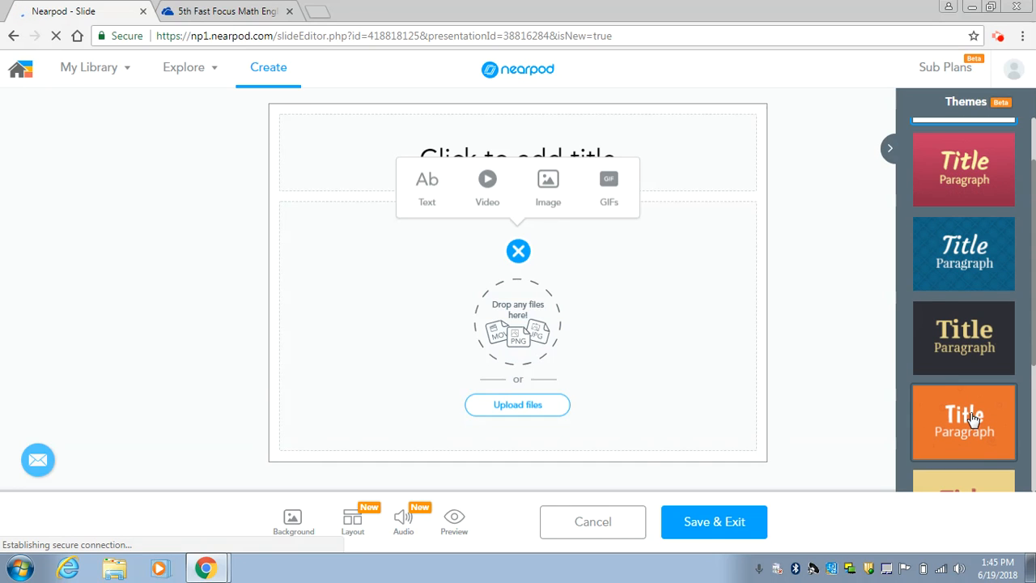
scroll(974, 419, up, 2)
scroll(954, 408, down, 2)
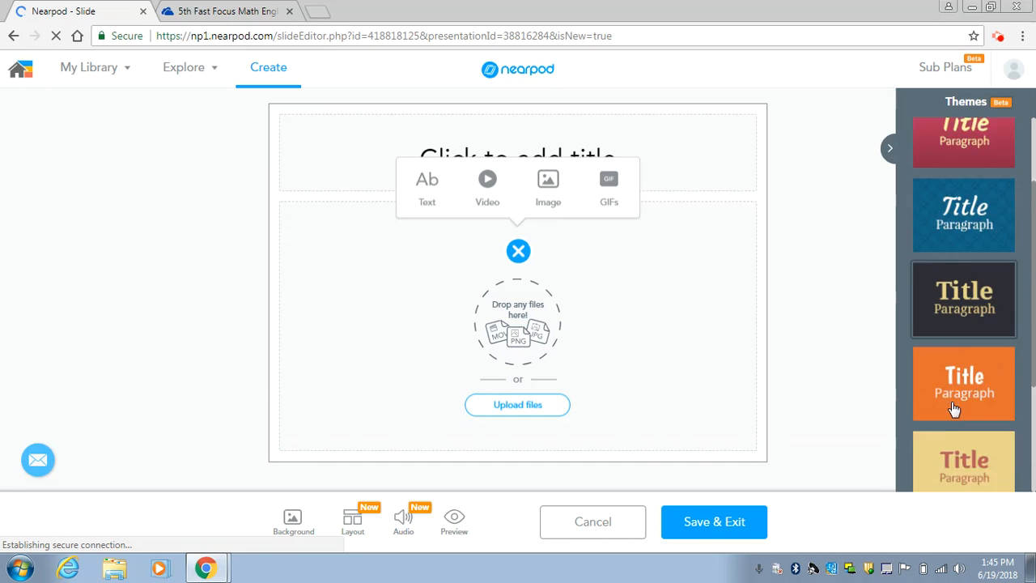
scroll(952, 409, down, 2)
scroll(945, 407, up, 3)
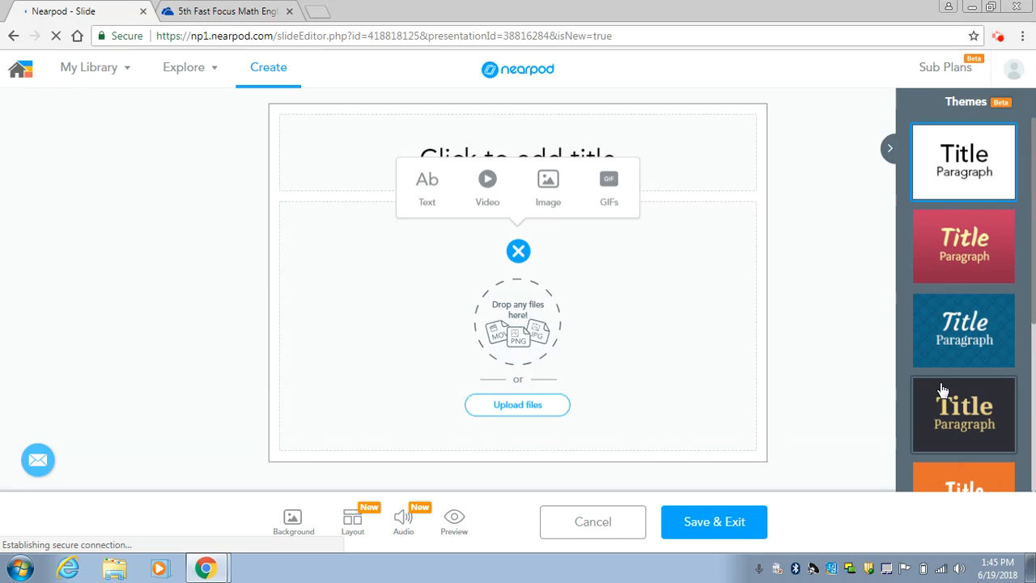
scroll(951, 415, down, 4)
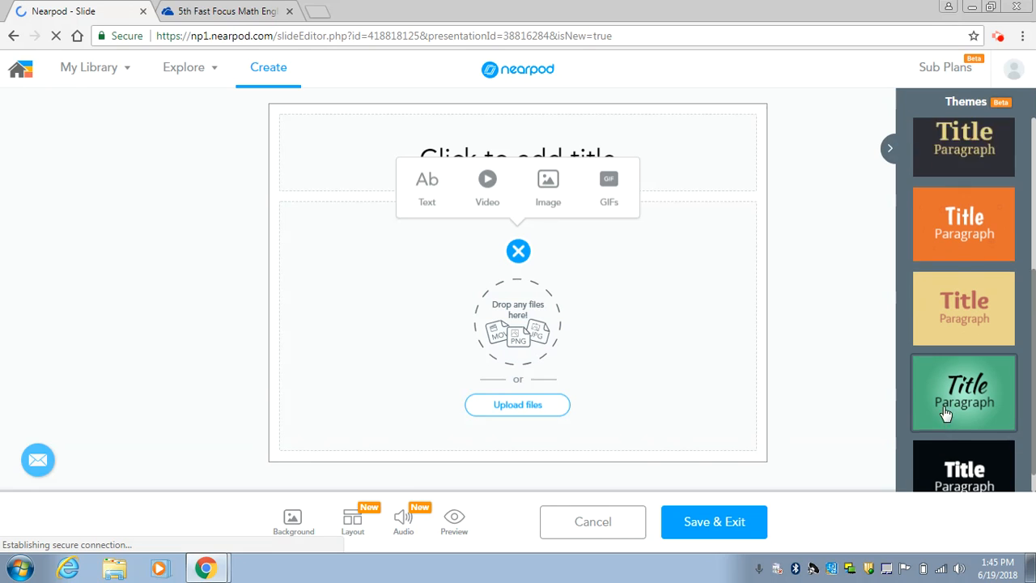
scroll(939, 400, up, 2)
scroll(944, 394, down, 3)
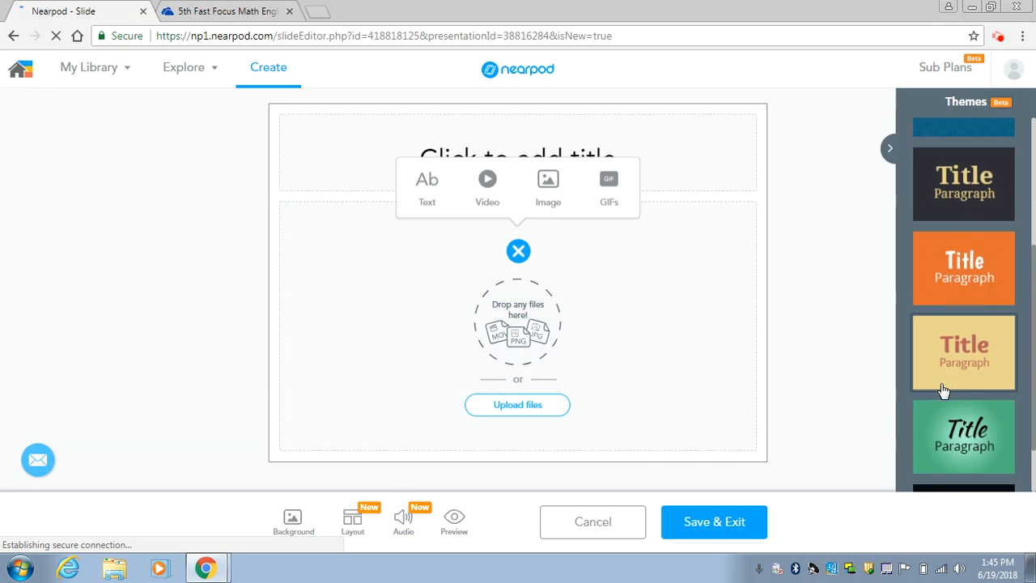
scroll(947, 324, up, 3)
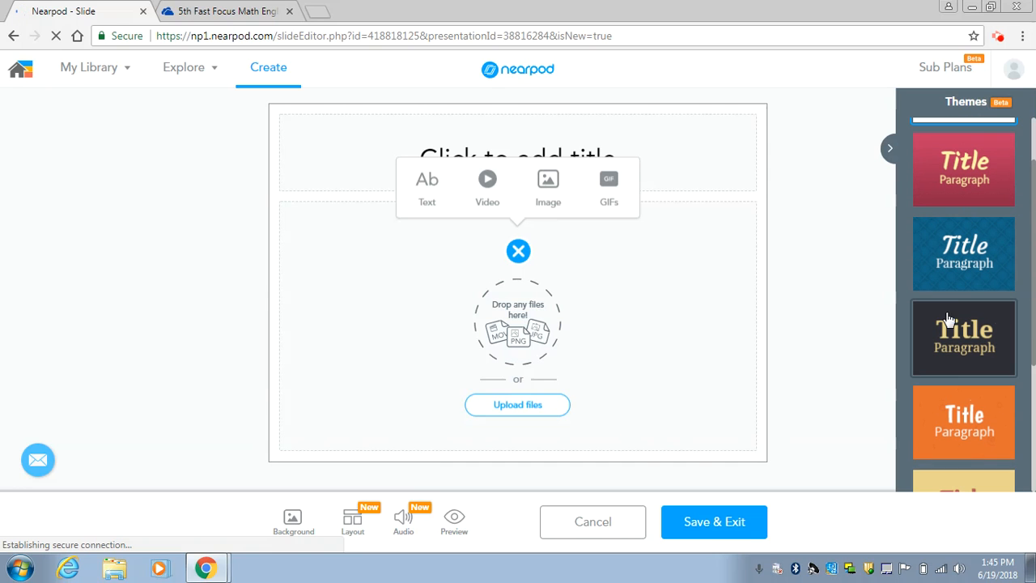
click(959, 252)
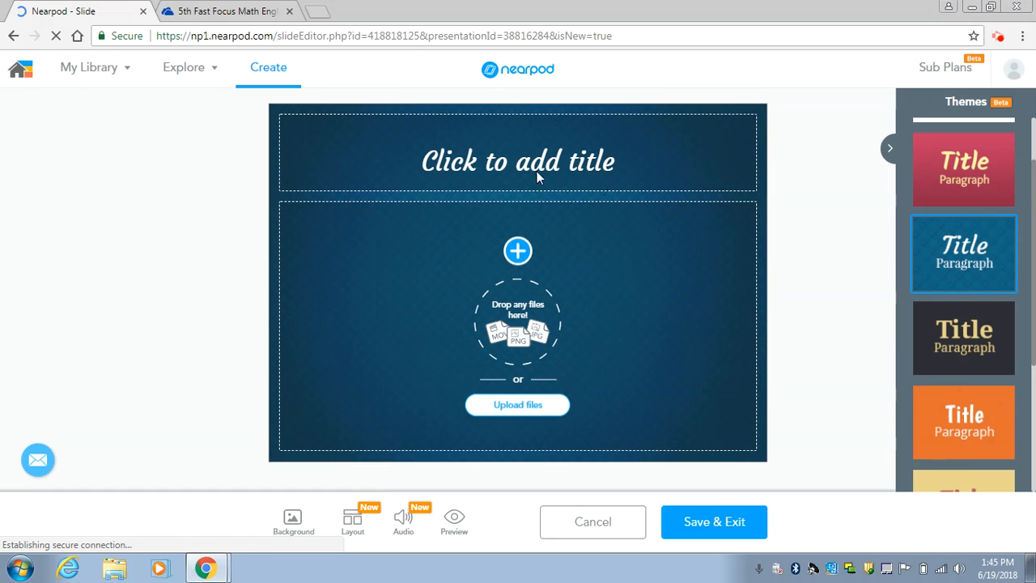
Enter "Nearpod Practice" as the slide's title
click(534, 172)
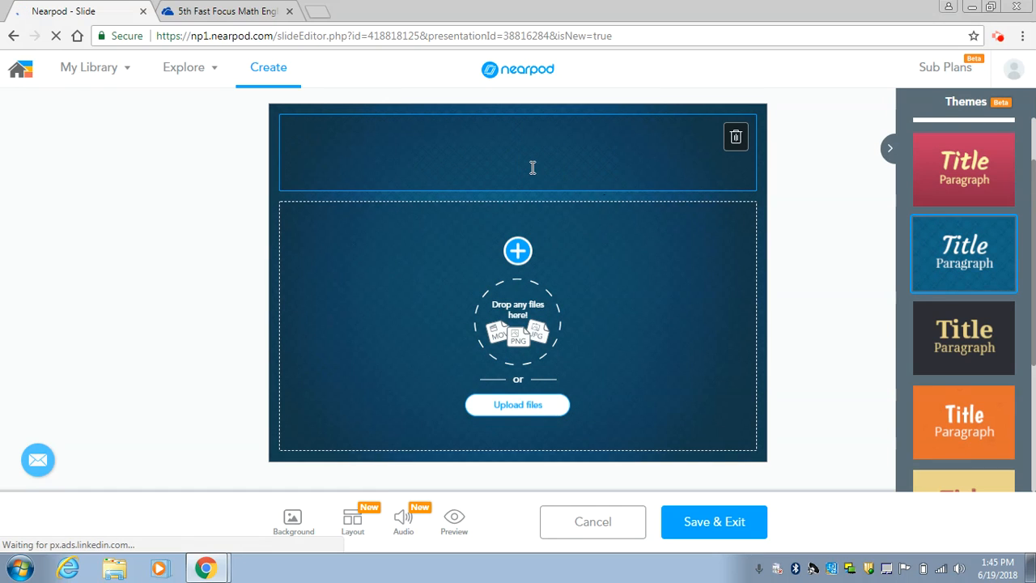
text(Nea)
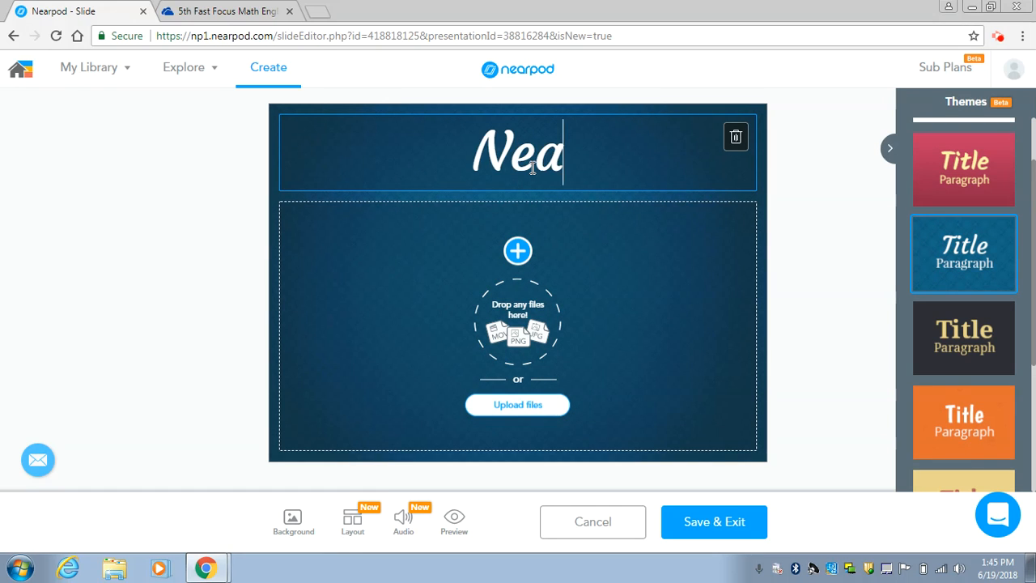
text(rpod )
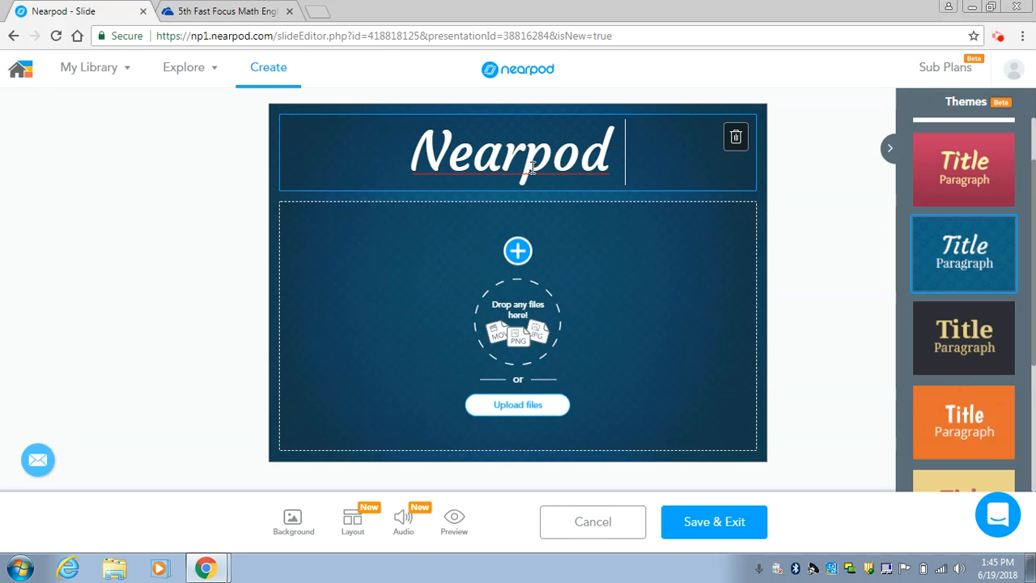
text(Practice)
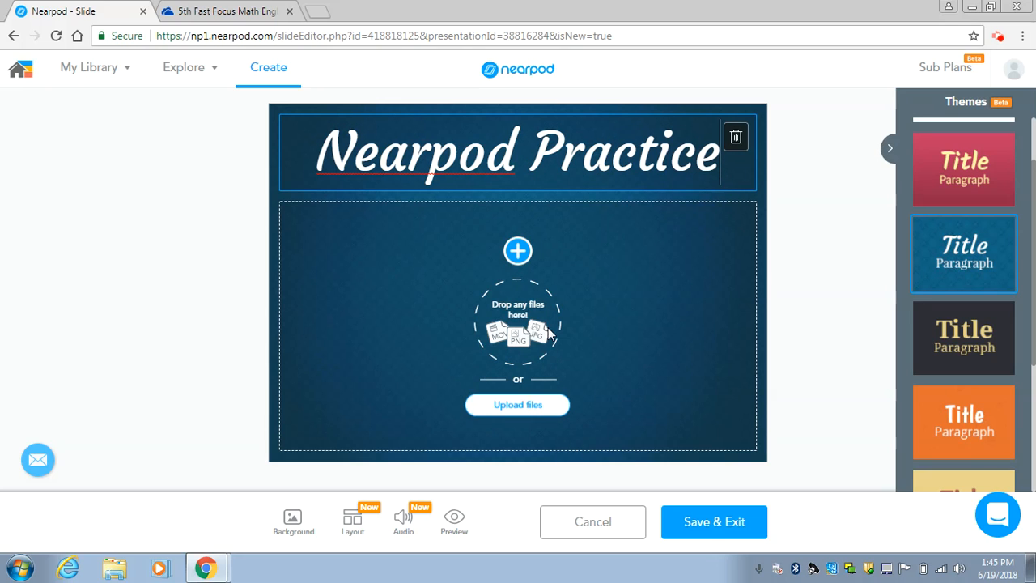
Try out a text box in the slide body, viewing its size and alignment options, and delete it
click(518, 252)
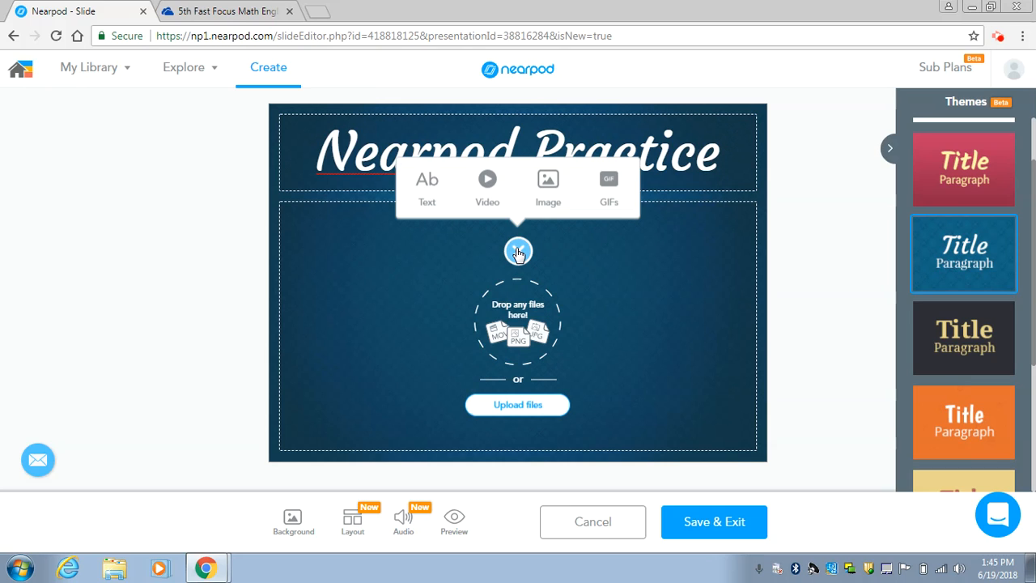
click(428, 186)
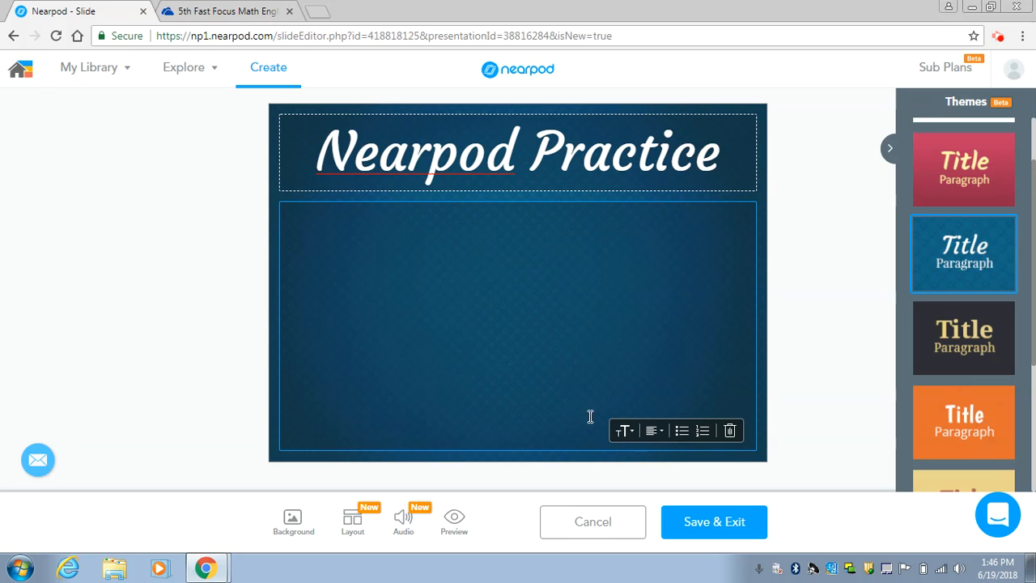
click(623, 431)
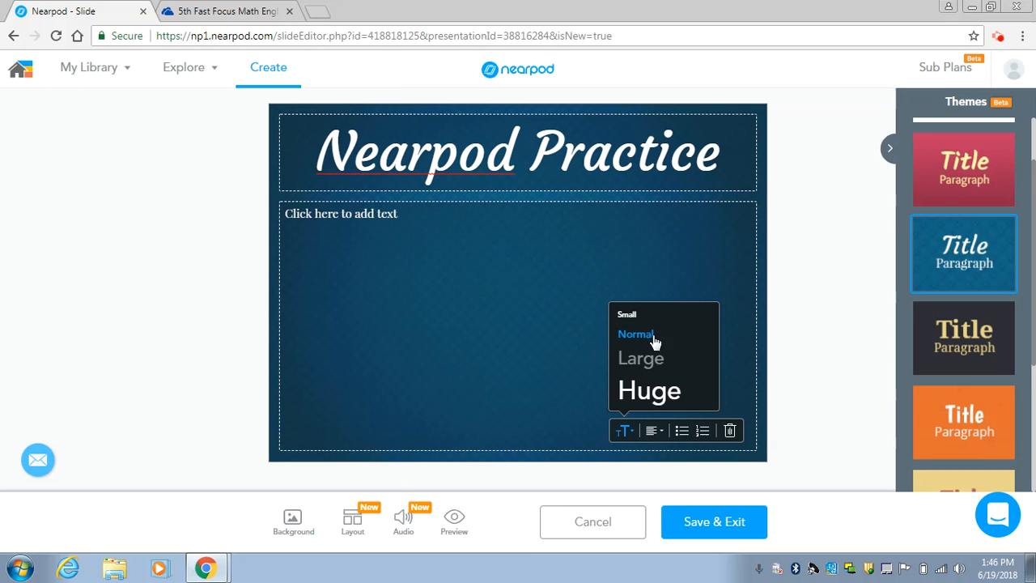
click(659, 434)
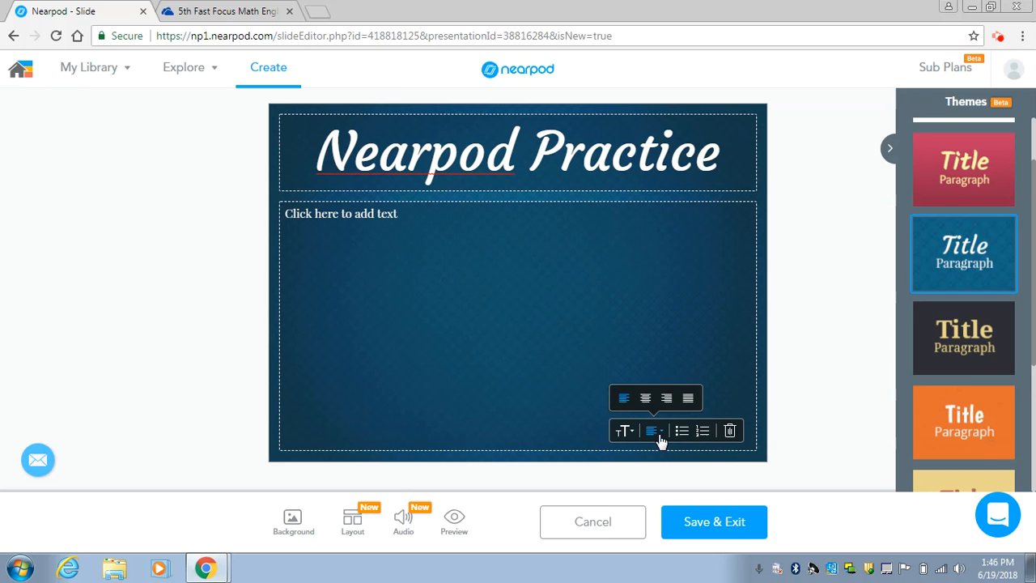
click(730, 434)
click(731, 432)
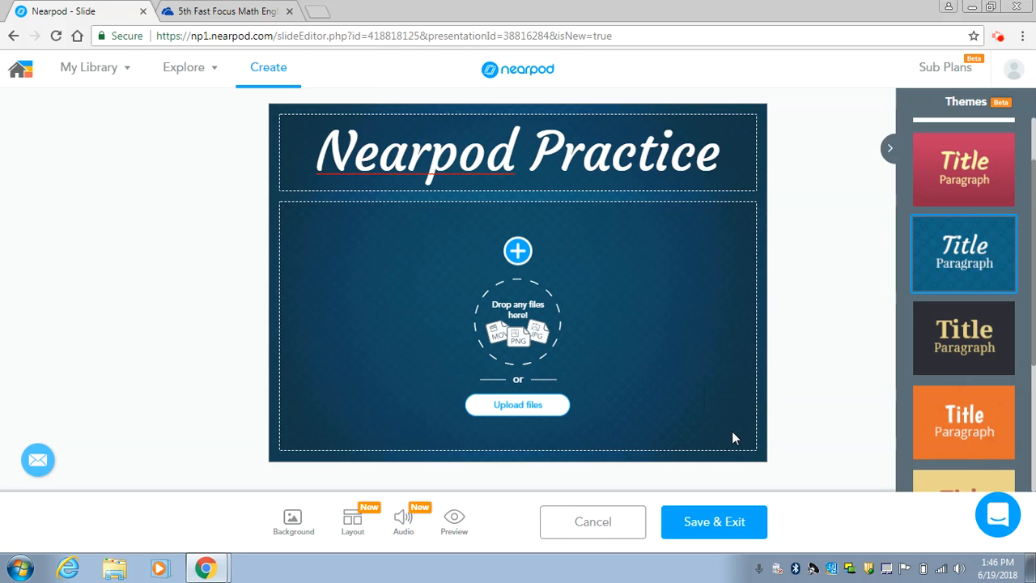
Start adding an image to the slide body and search Google images for "nearpod"
click(518, 250)
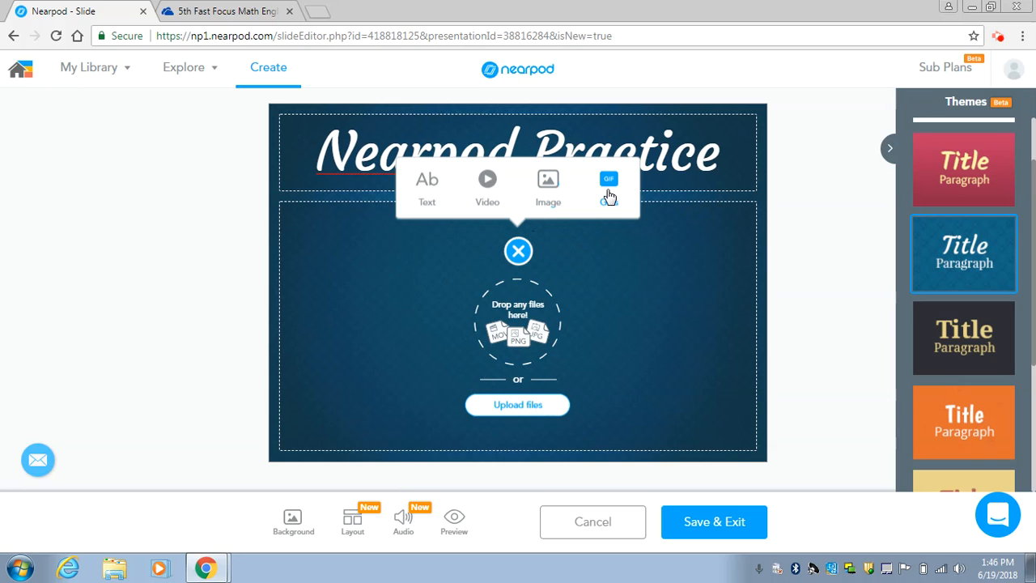
click(550, 193)
click(505, 164)
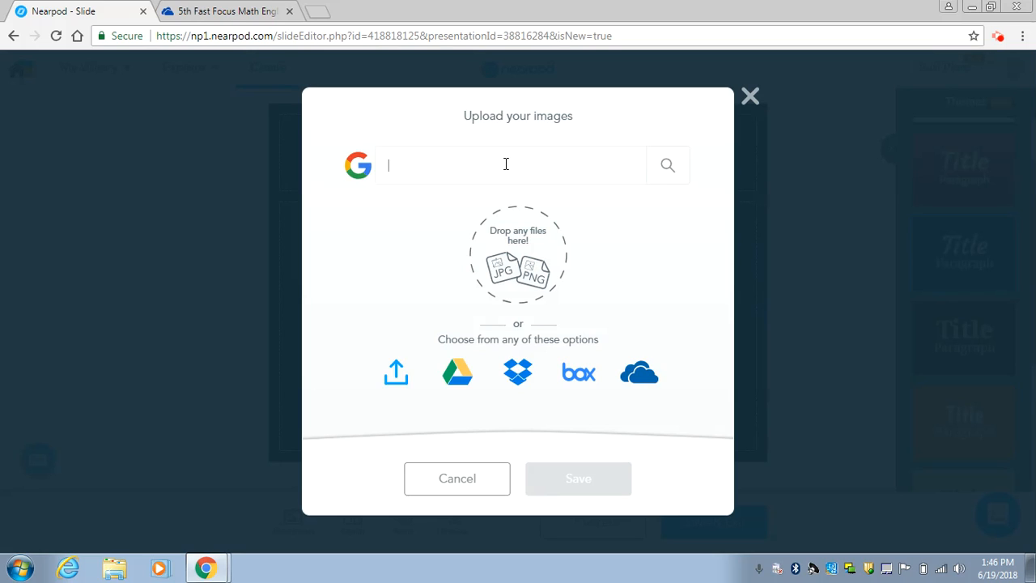
text(nearpod)
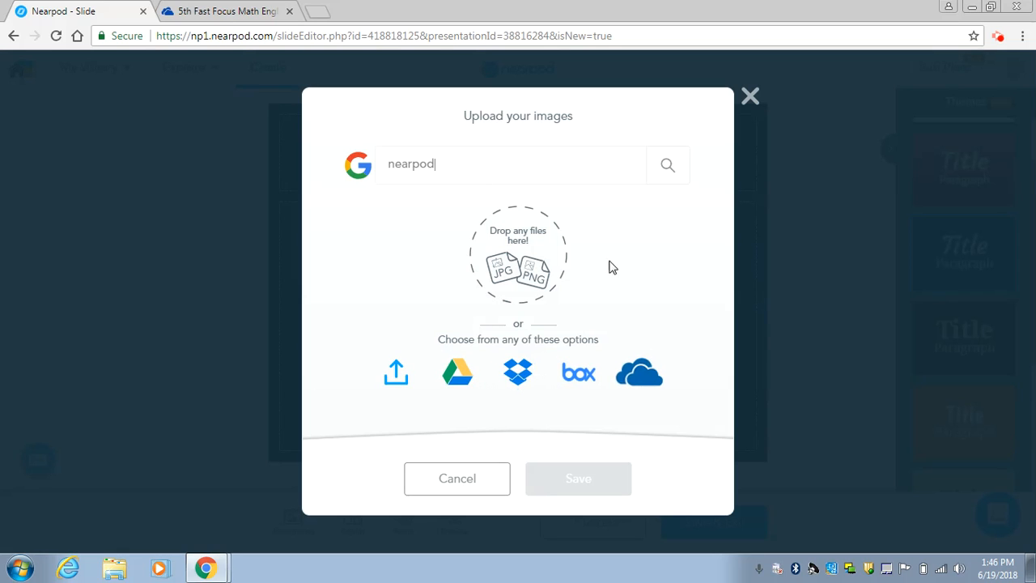
click(666, 167)
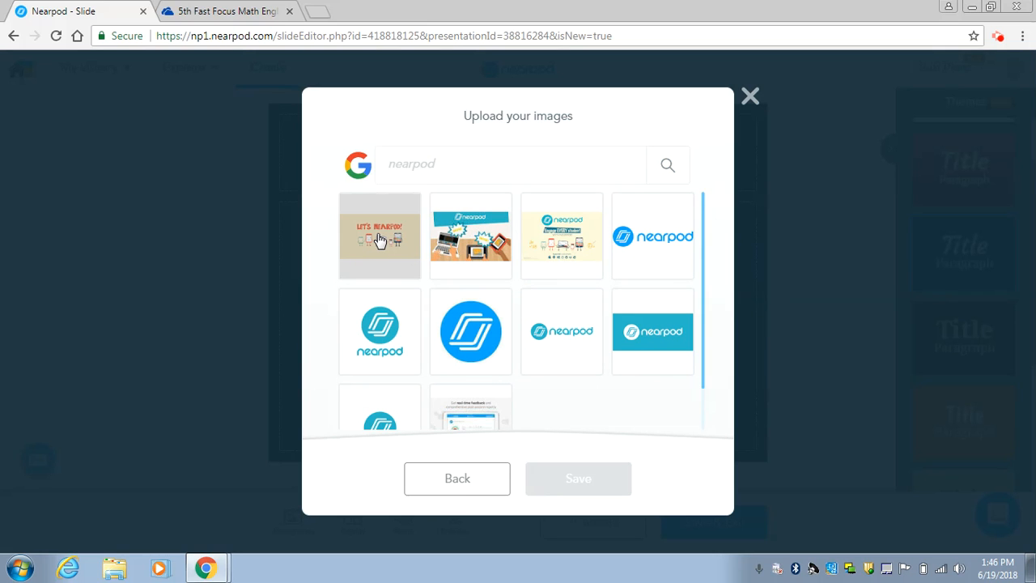
Insert the "Let's Nearpod!" picture with the device characters, enlarge it to fill the slide body, and save the slide
scroll(429, 259, down, 1)
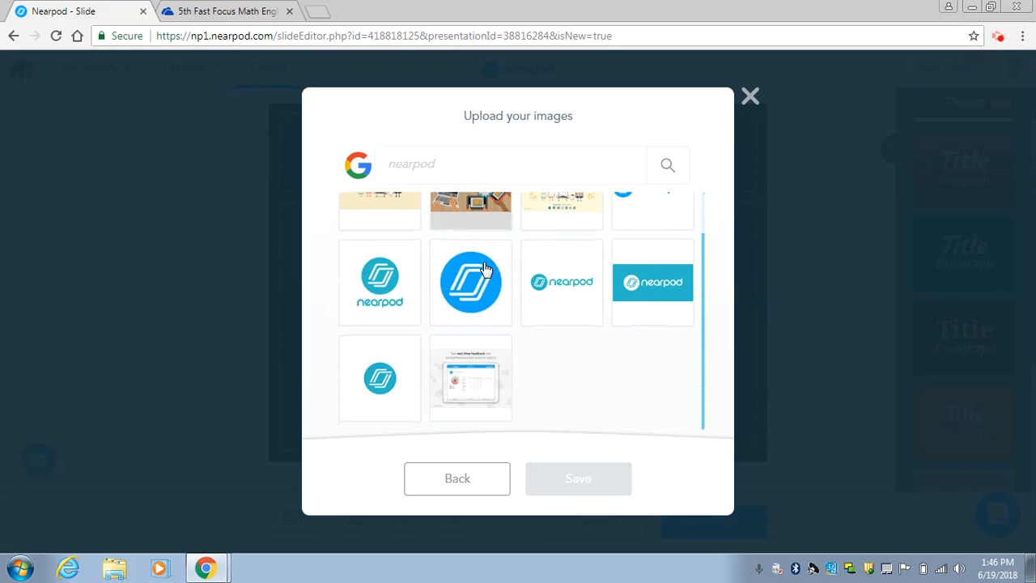
scroll(483, 276, down, 3)
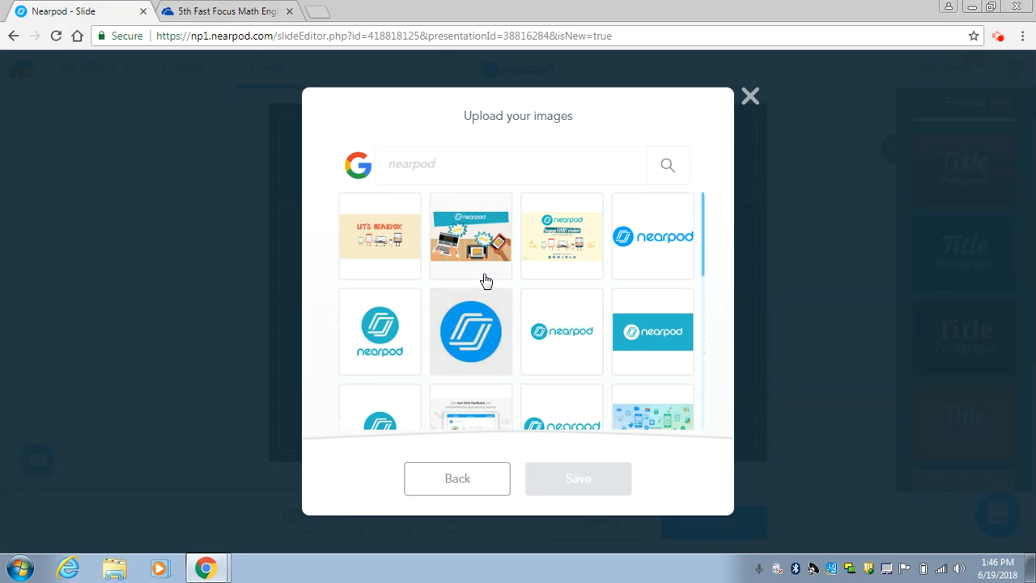
click(386, 234)
click(586, 486)
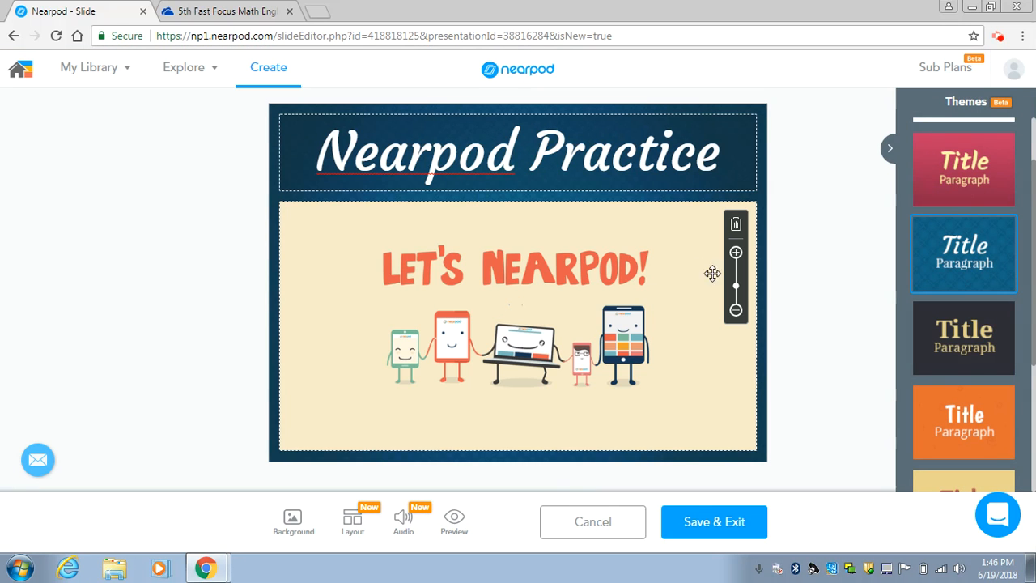
mouse_move(736, 290)
mouse_down()
mouse_move(736, 308)
mouse_move(738, 280)
mouse_up()
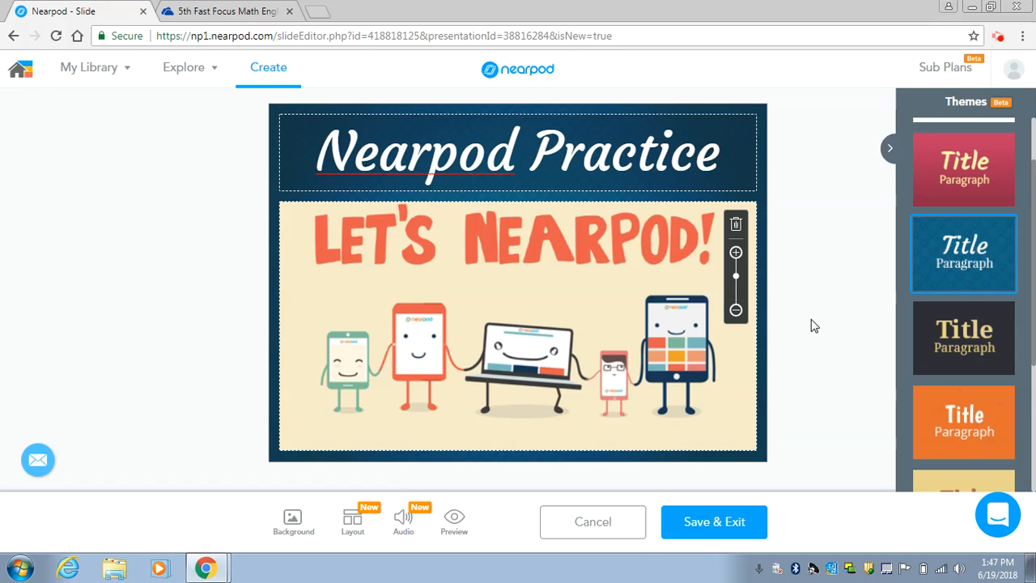
click(694, 525)
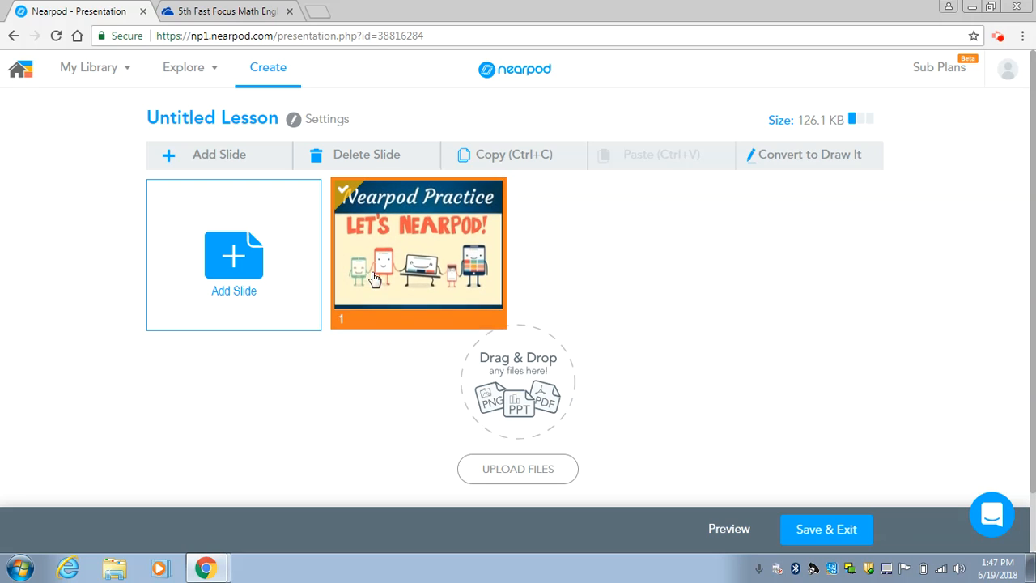
Duplicate the "Nearpod Practice" title slide with copy and paste, and select the duplicate
click(503, 165)
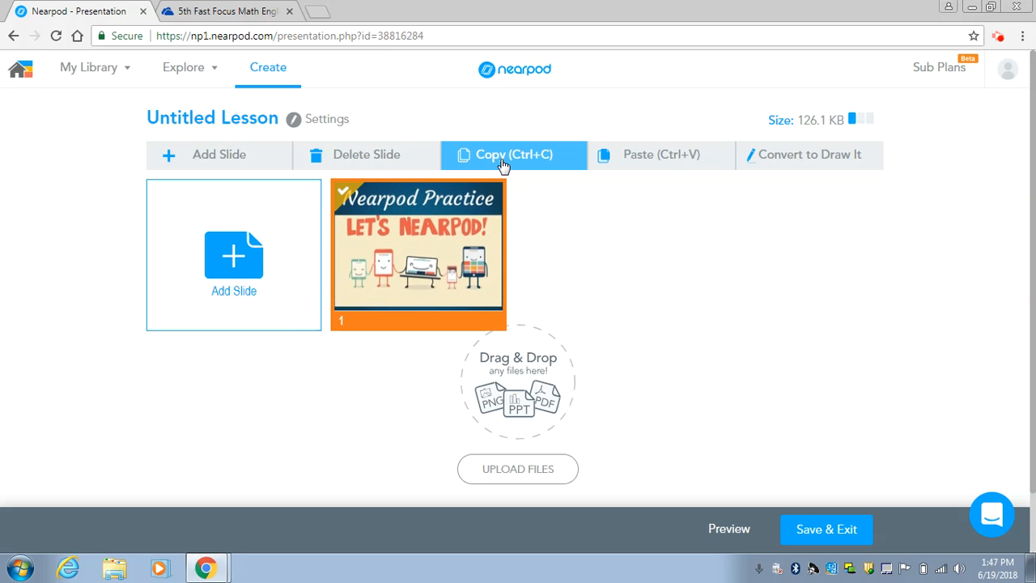
click(671, 156)
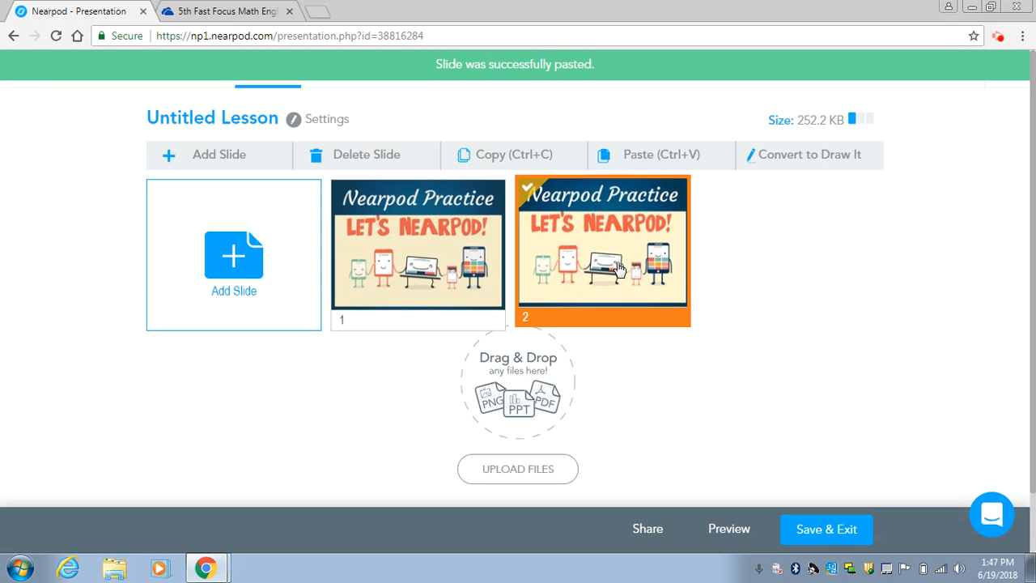
mouse_move(609, 253)
mouse_down()
mouse_move(541, 245)
mouse_move(410, 258)
mouse_move(615, 257)
mouse_move(461, 243)
mouse_move(419, 310)
mouse_move(620, 253)
mouse_move(442, 255)
mouse_move(514, 245)
mouse_move(656, 257)
mouse_move(410, 246)
mouse_move(603, 251)
mouse_up()
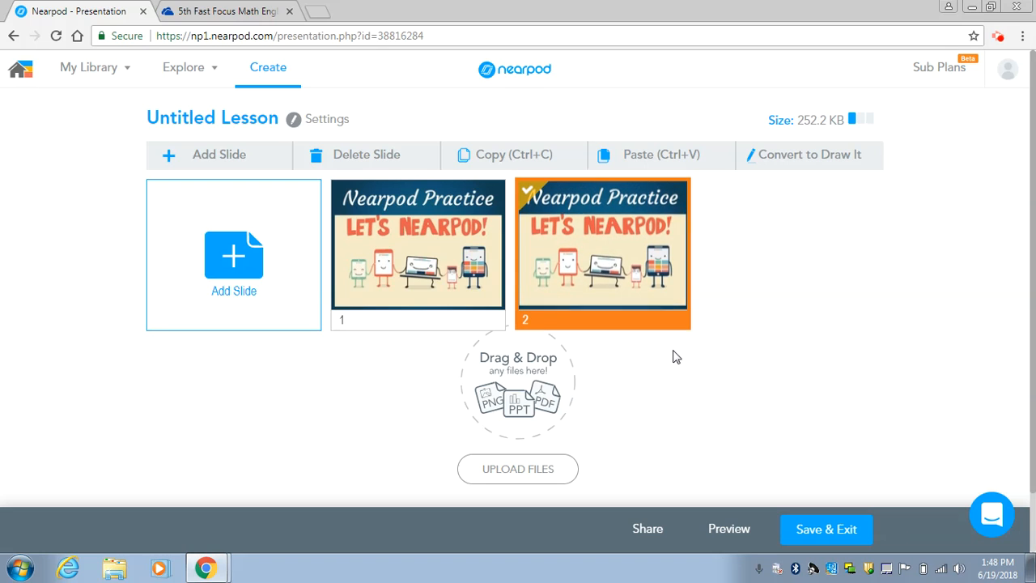
Try converting the duplicate slide to a Draw It activity without keeping the original copy, and delete it
click(811, 158)
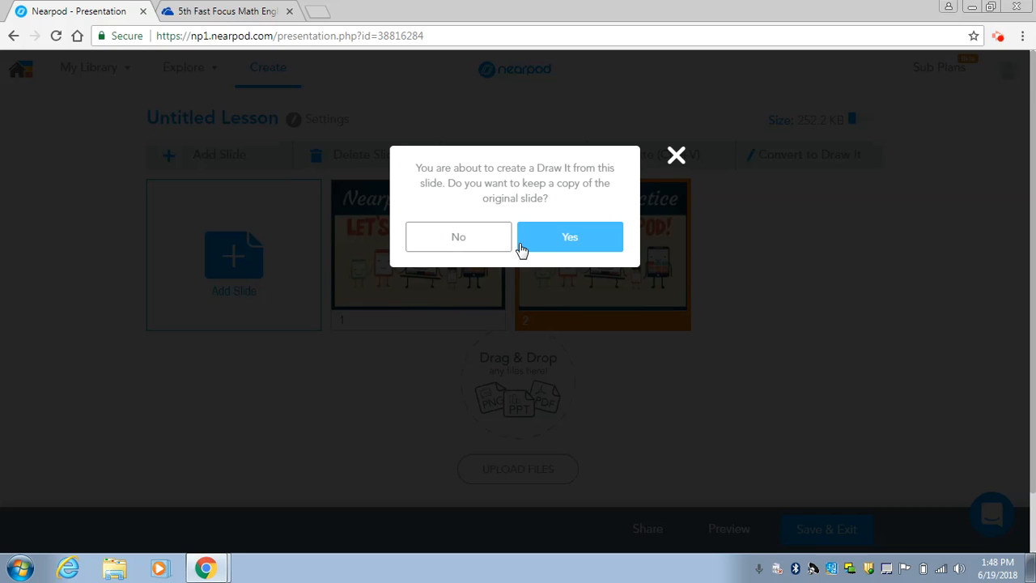
click(459, 237)
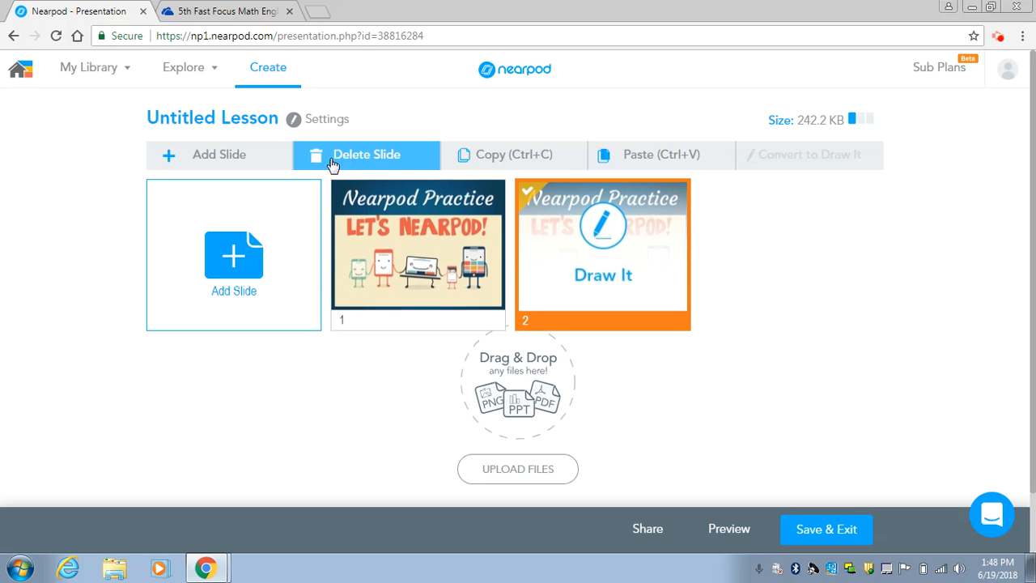
click(365, 162)
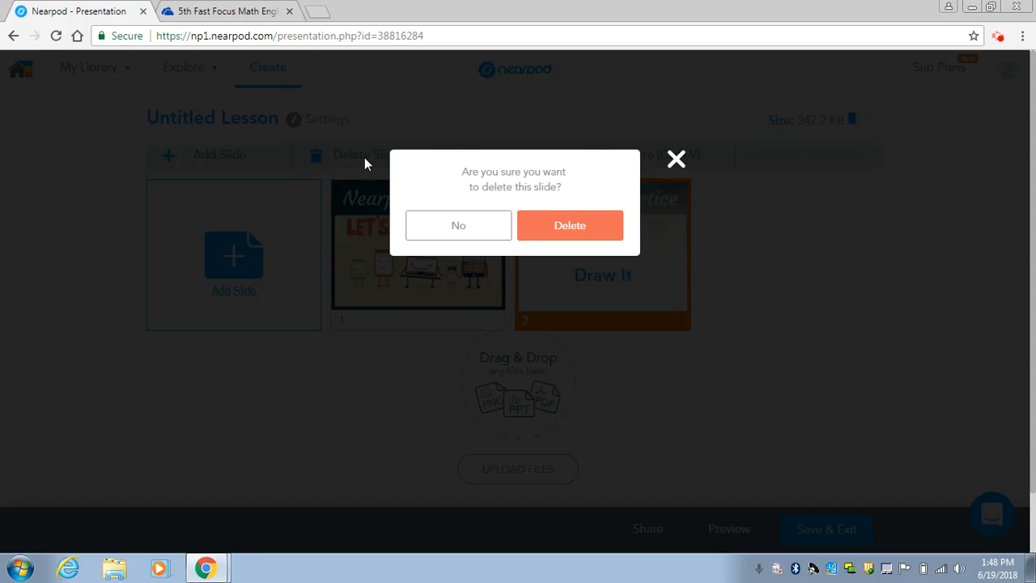
click(576, 234)
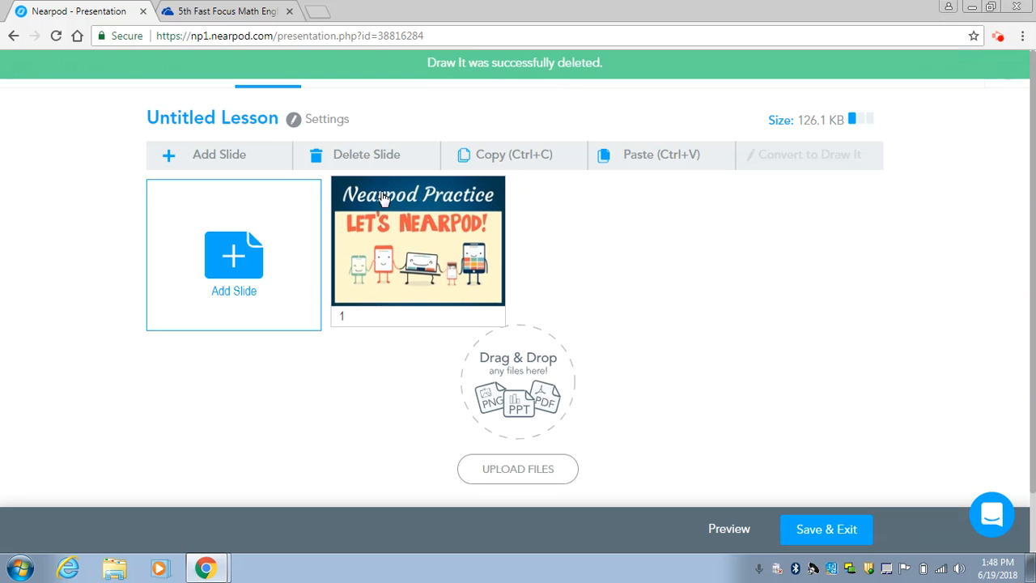
Add a second Slide content item to the lesson and enter "Agenda" as its title
click(234, 257)
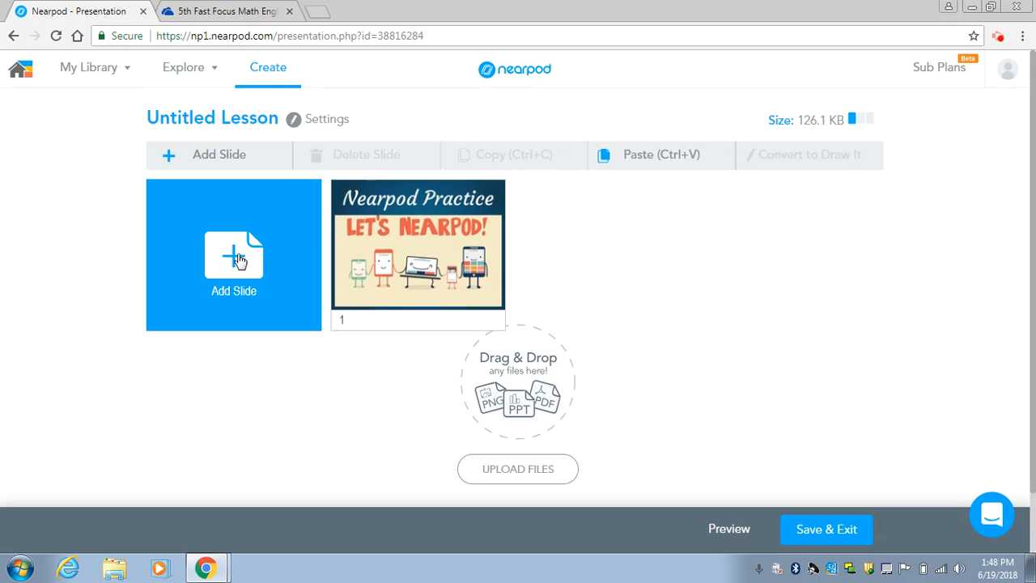
click(364, 309)
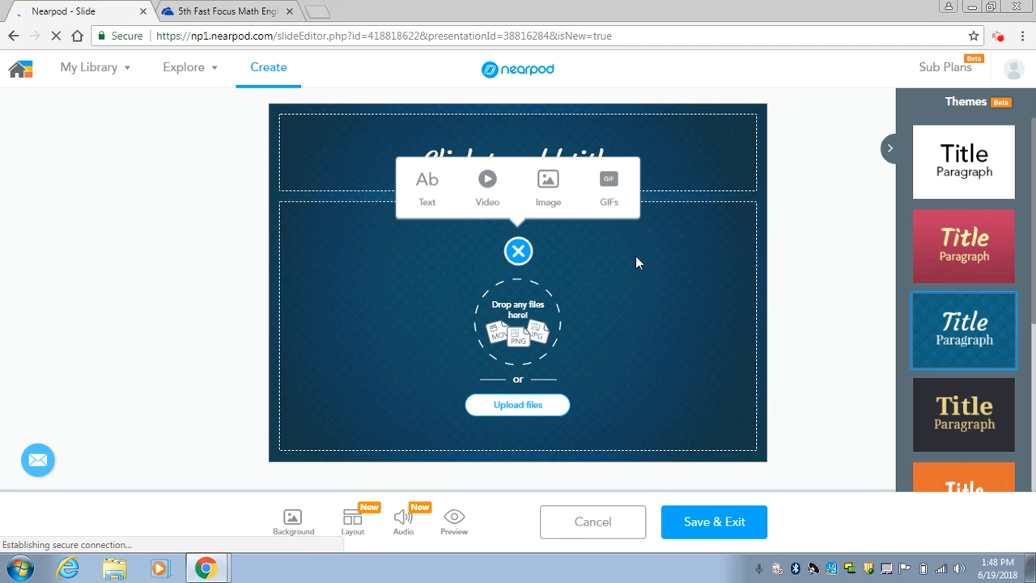
click(537, 150)
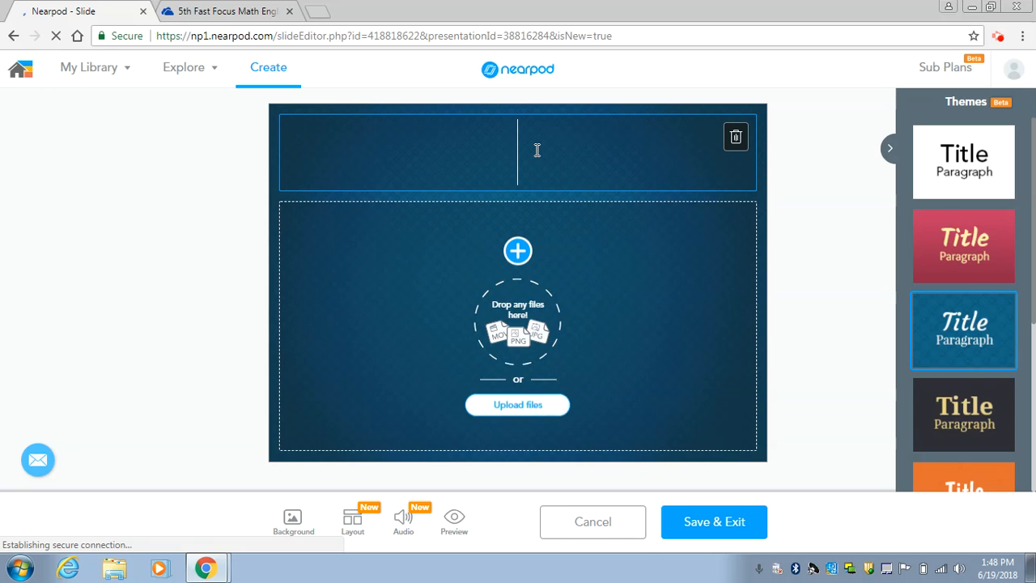
text(Agenda)
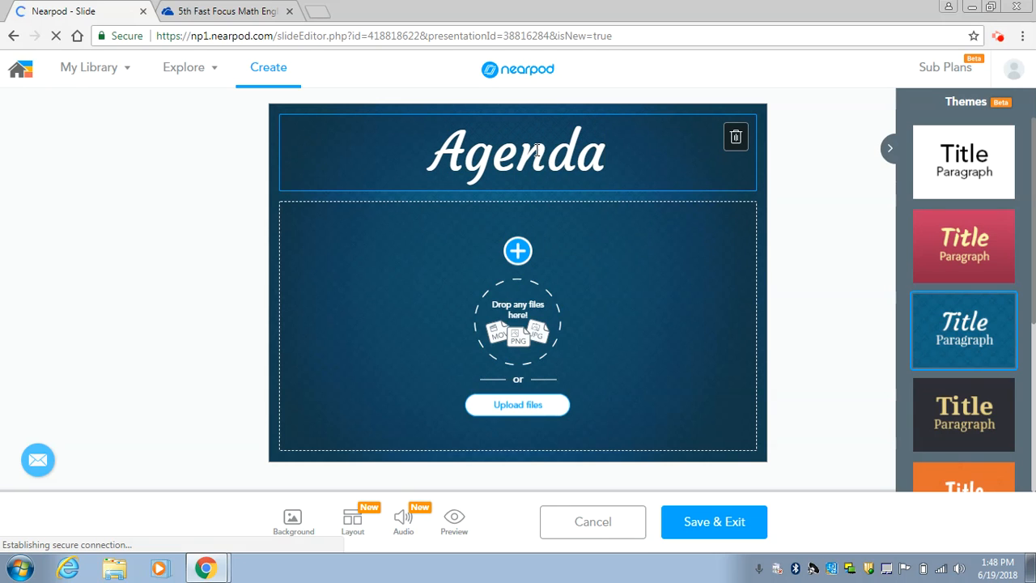
Add a text box to the Agenda slide's body and format it as a numbered list
click(518, 250)
click(434, 180)
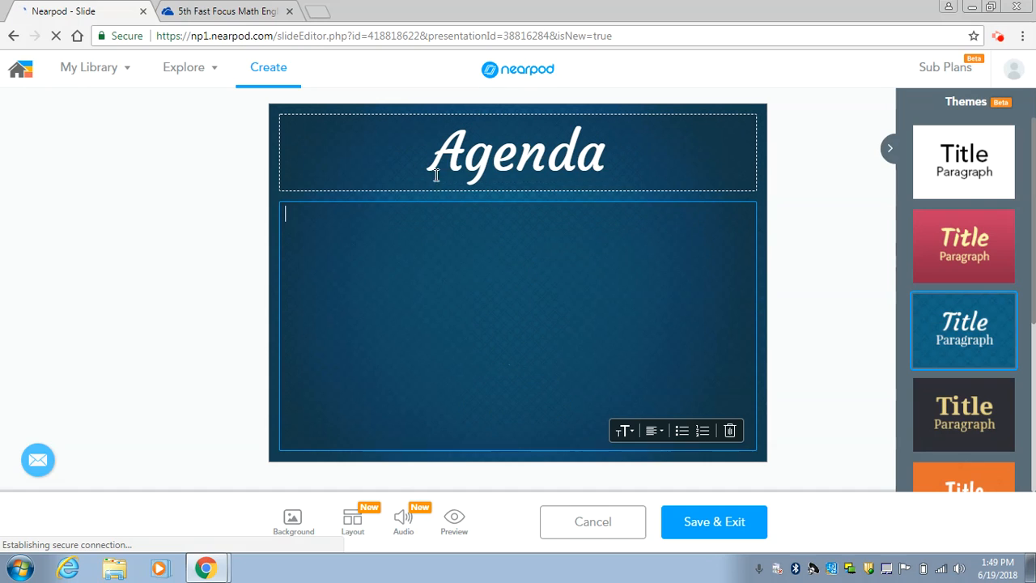
click(630, 435)
click(644, 362)
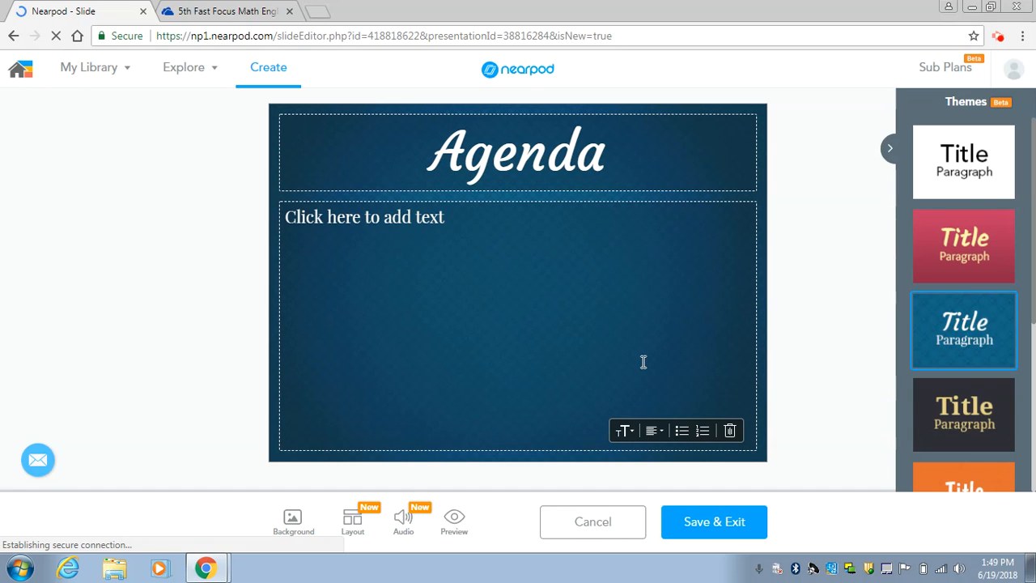
click(703, 437)
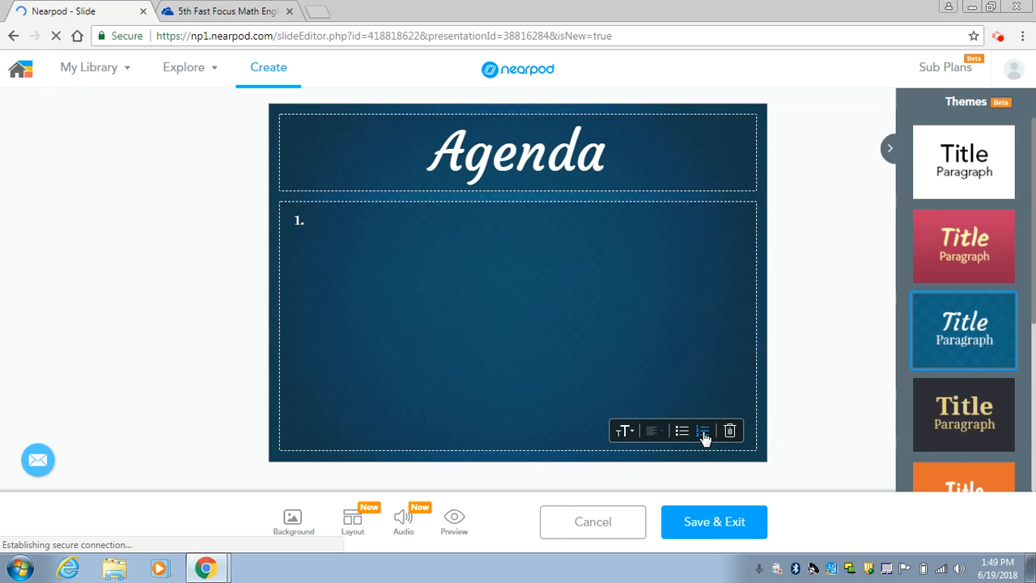
Enter "How to make a slide" as the first item of the numbered agenda list
click(459, 237)
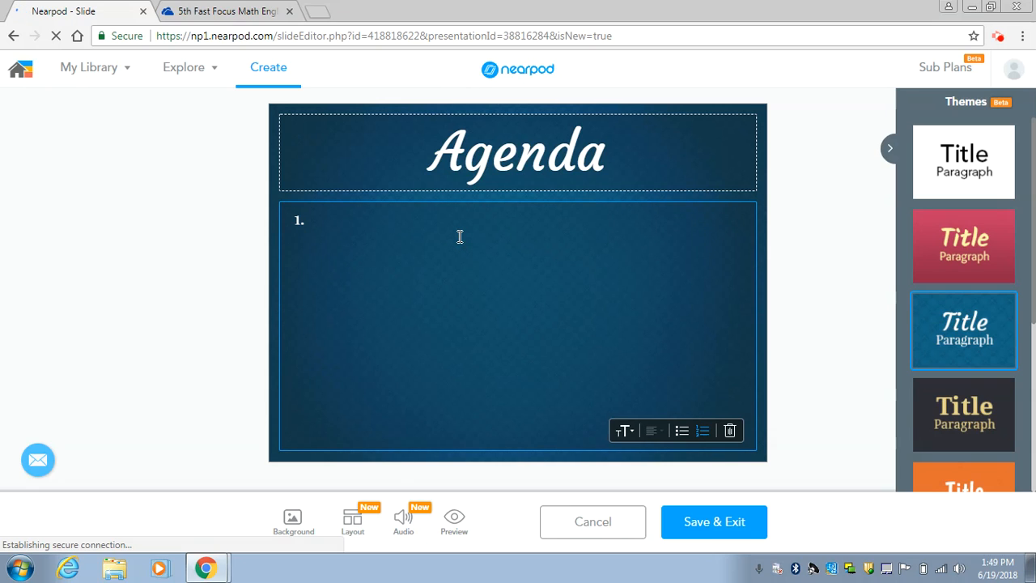
text(How to )
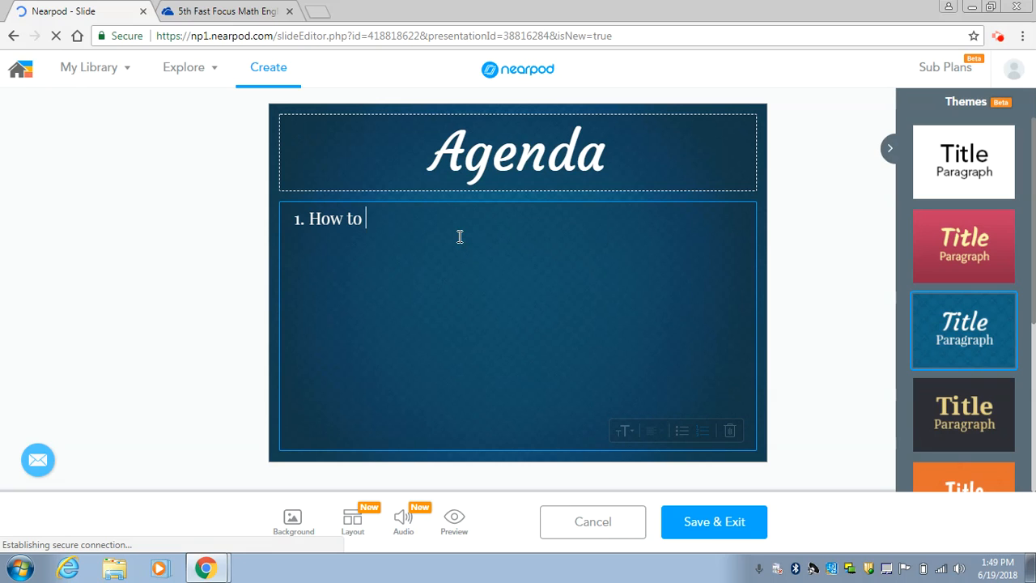
text(make a slide)
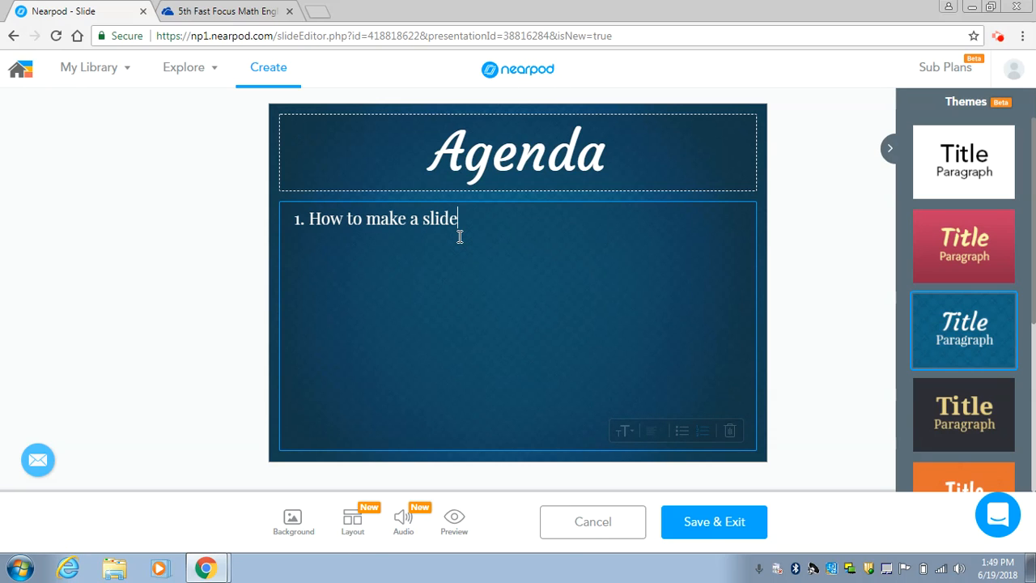